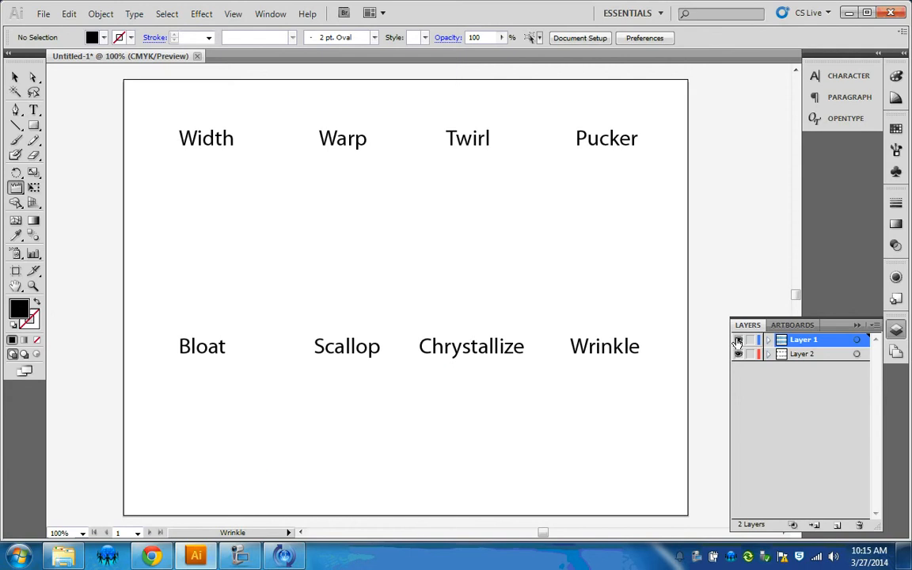
- Show Layer 1 with the blue squares and lock Layer 2, which holds the text labels
click(739, 341)
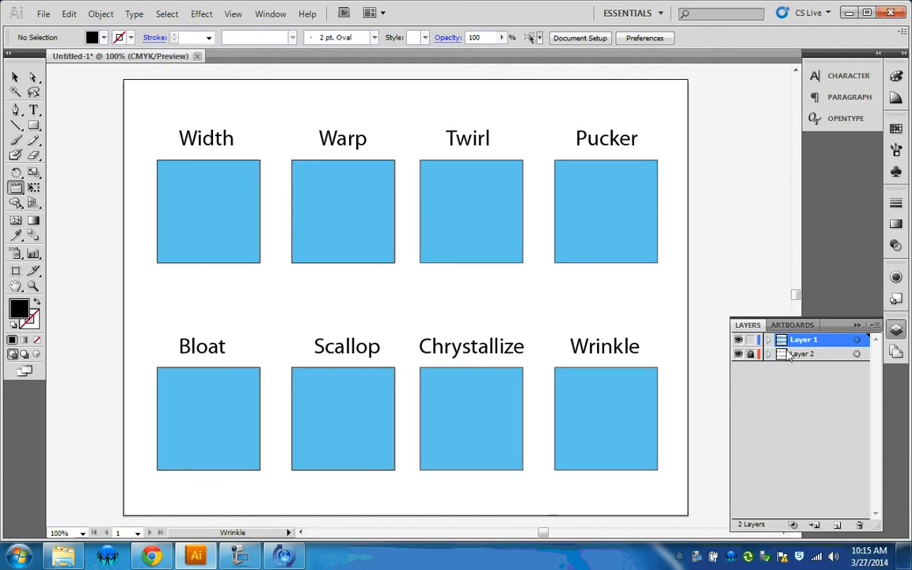
click(861, 327)
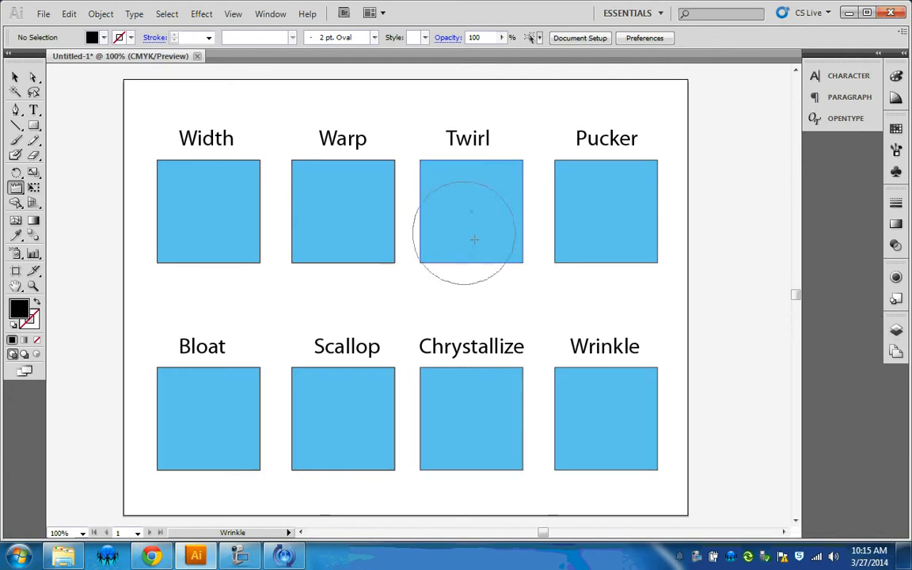
- Use the Width tool to widen the stroke of the square under Width at its left edge, bottom edge and upper-right corner
drag(21, 188, 35, 187)
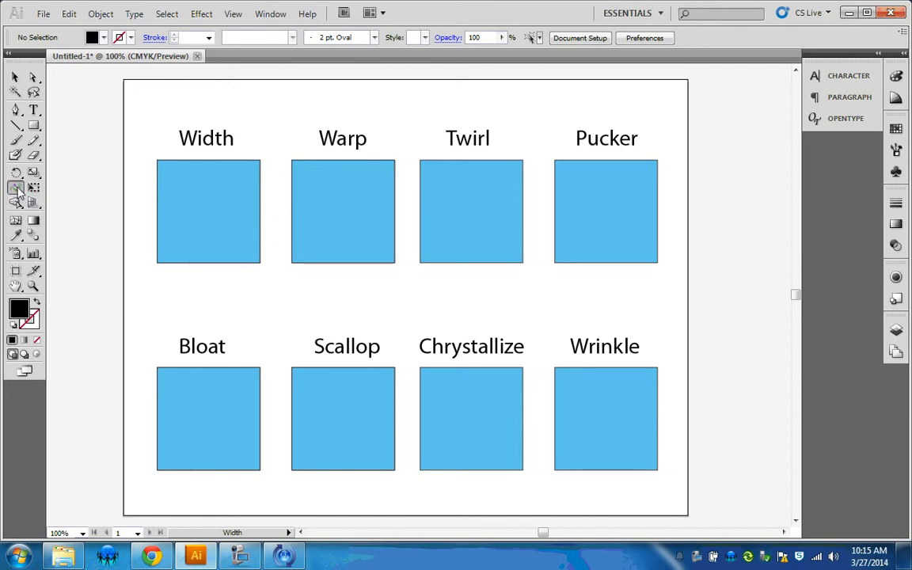
drag(19, 192, 36, 190)
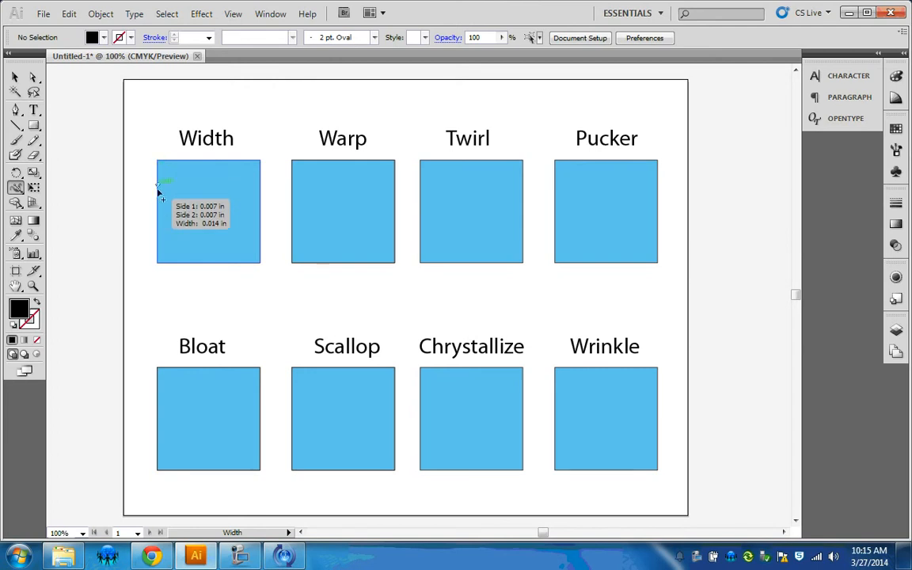
drag(156, 212, 144, 212)
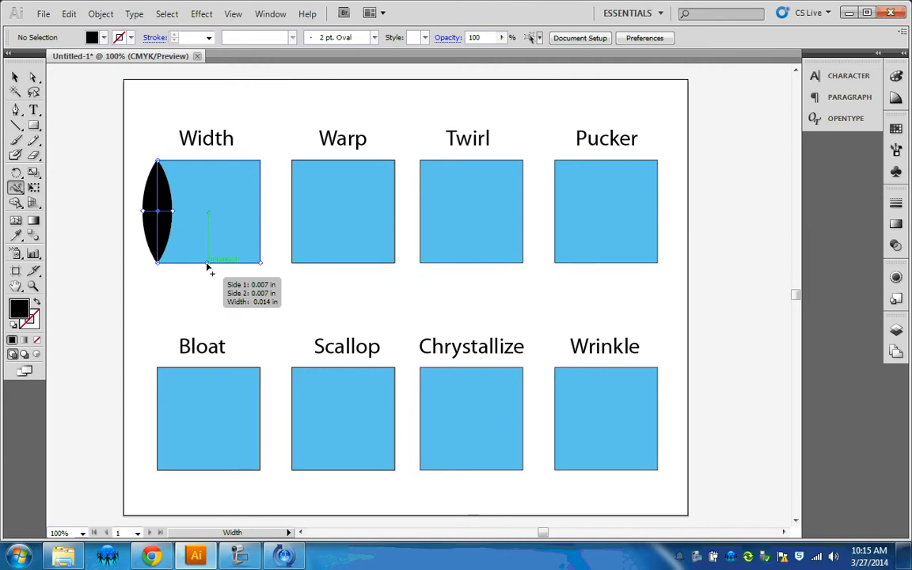
drag(209, 272, 210, 285)
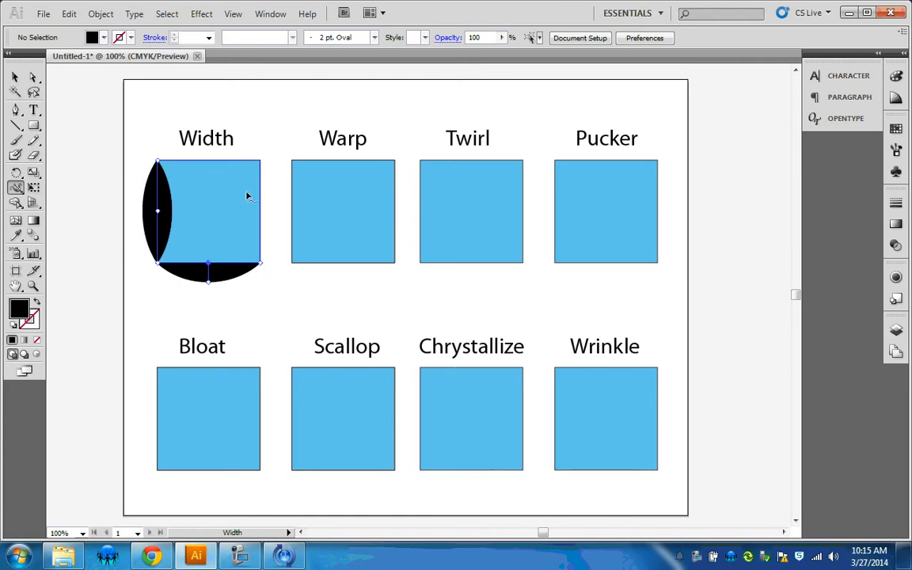
drag(262, 162, 270, 149)
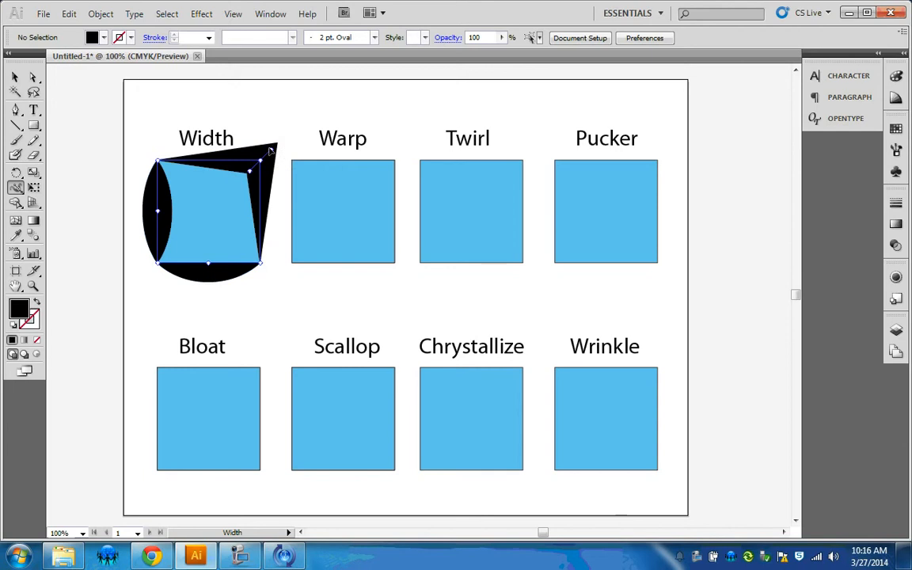
click(16, 77)
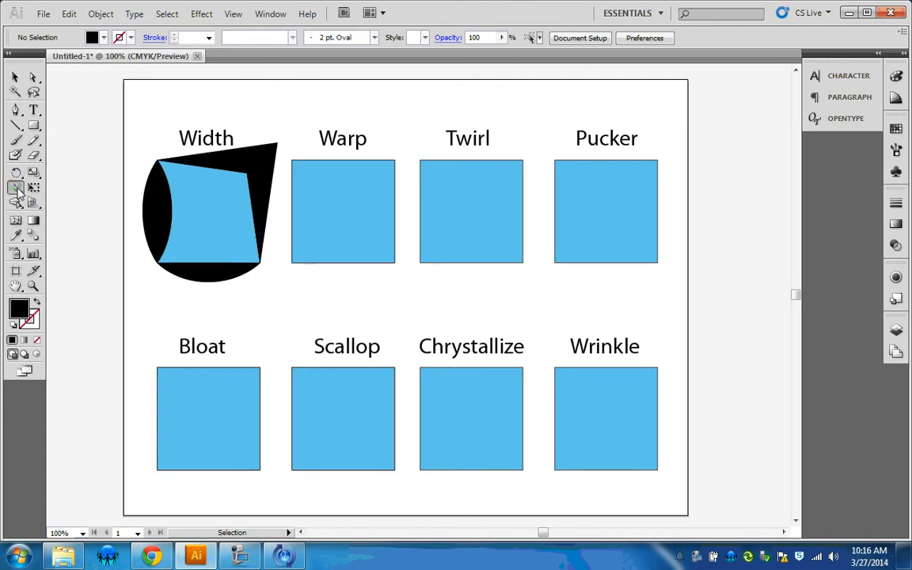
- Set the Warp tool's brush to 1 in wide and 1 in high, and warp the edges of the square under Warp into waves
drag(17, 193, 71, 208)
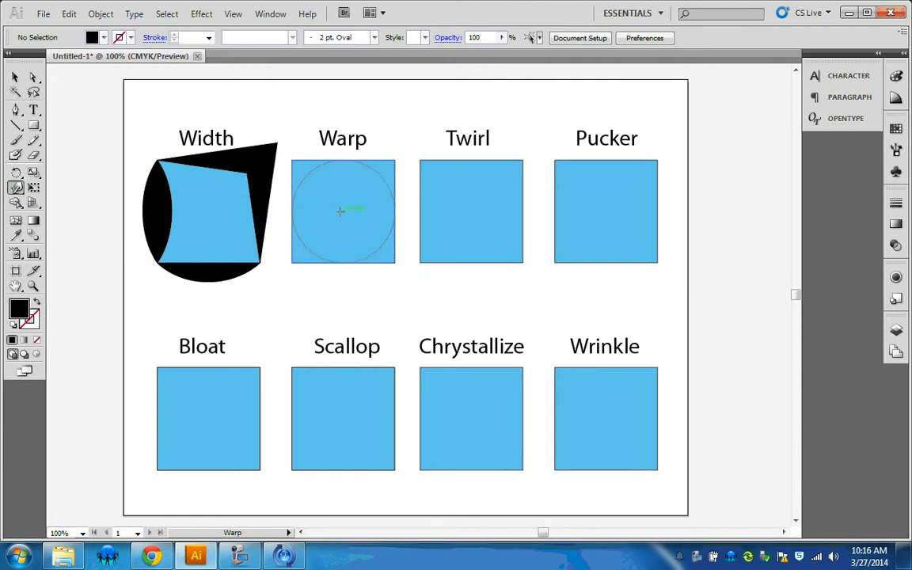
double_click(16, 188)
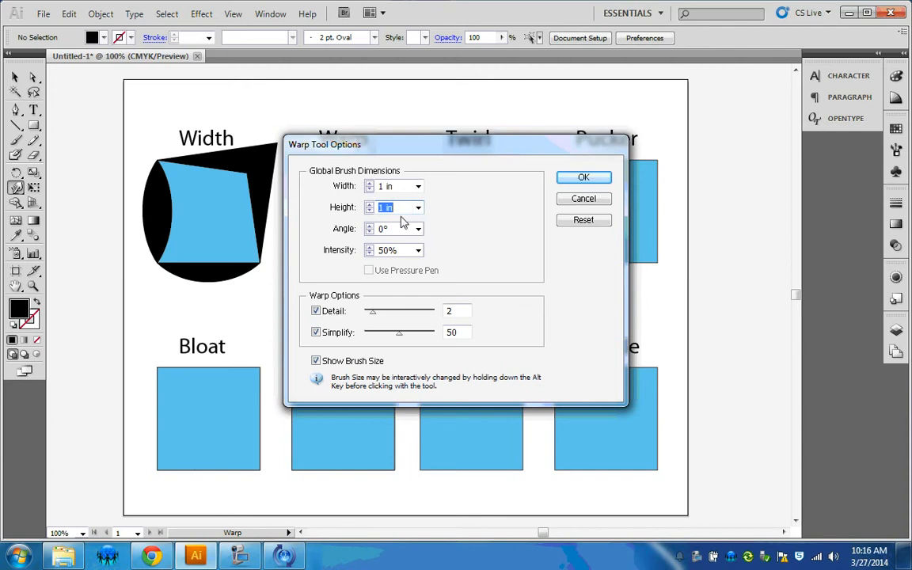
click(583, 178)
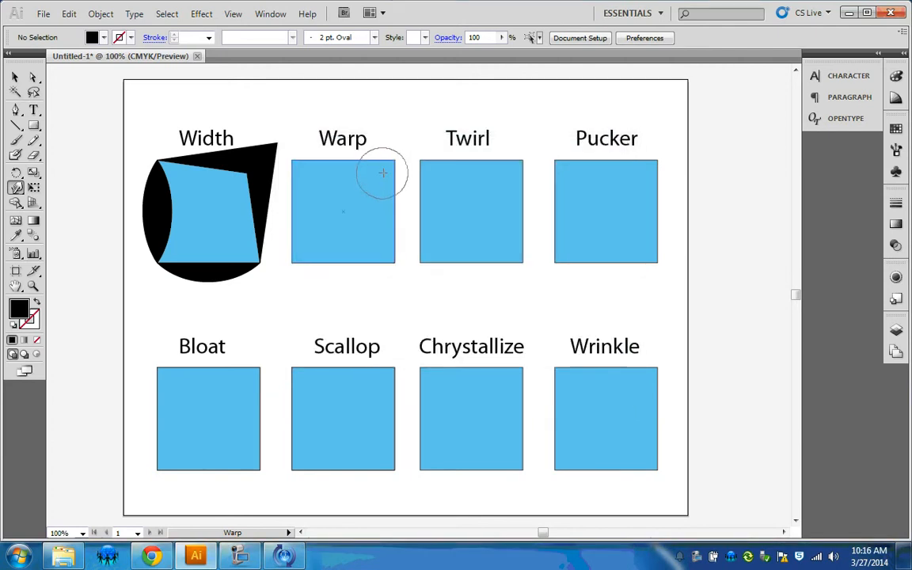
drag(383, 171, 386, 147)
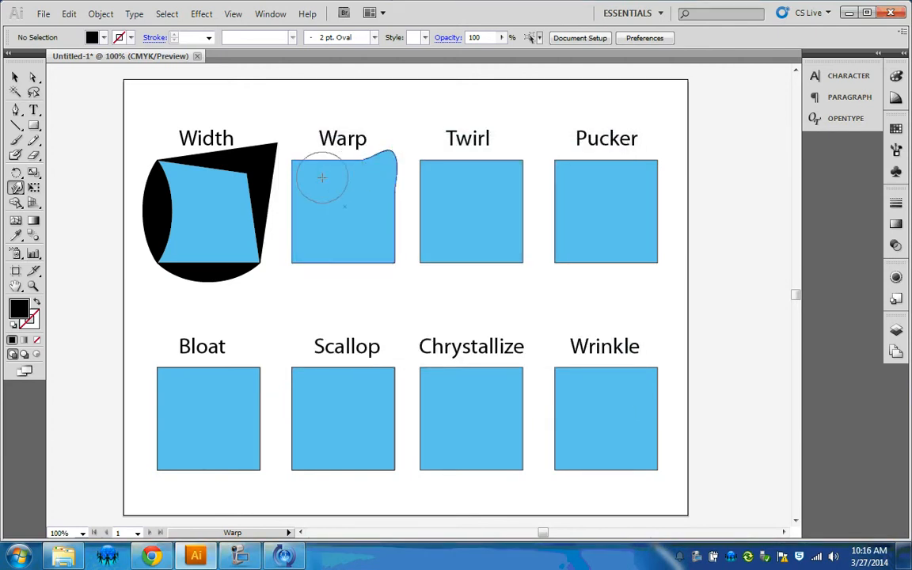
mouse_move(329, 160)
mouse_down()
mouse_move(325, 188)
mouse_move(291, 194)
mouse_move(310, 218)
mouse_move(287, 235)
mouse_move(320, 248)
mouse_move(322, 271)
mouse_move(351, 256)
mouse_move(356, 270)
mouse_move(363, 250)
mouse_move(373, 265)
mouse_move(377, 248)
mouse_move(393, 239)
mouse_move(373, 220)
mouse_move(393, 180)
mouse_up()
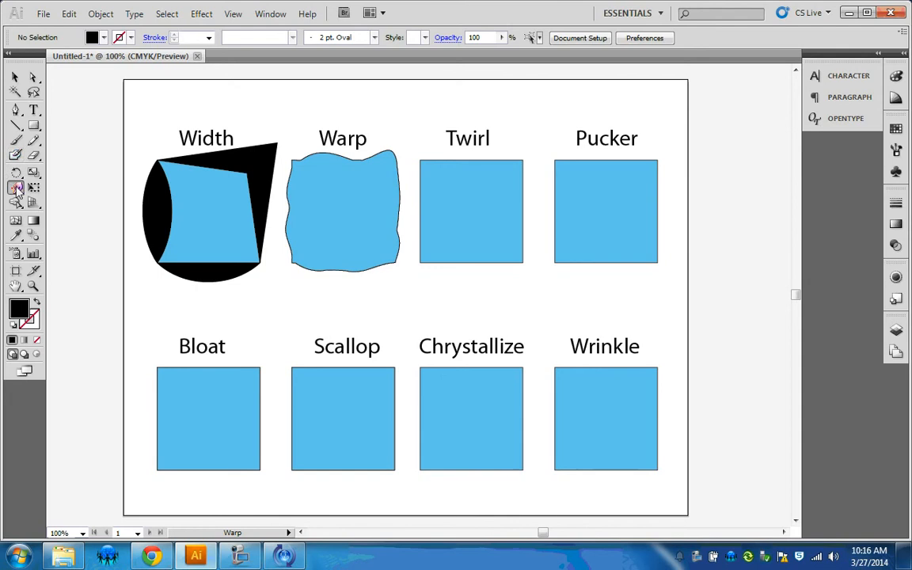
- Twirl all four corners of the square under Twirl into spirals, and swirl its middle with the Twirl tool
drag(17, 191, 79, 223)
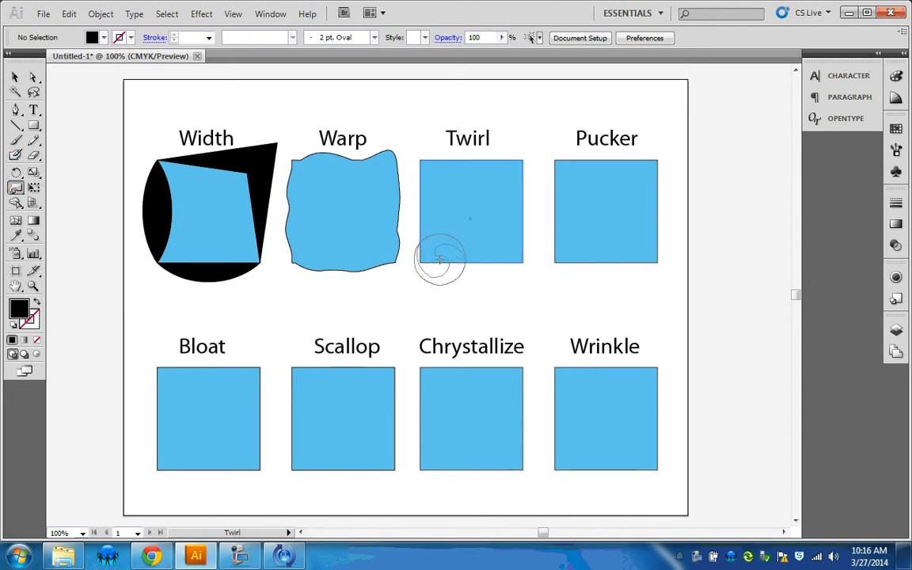
drag(440, 259, 439, 259)
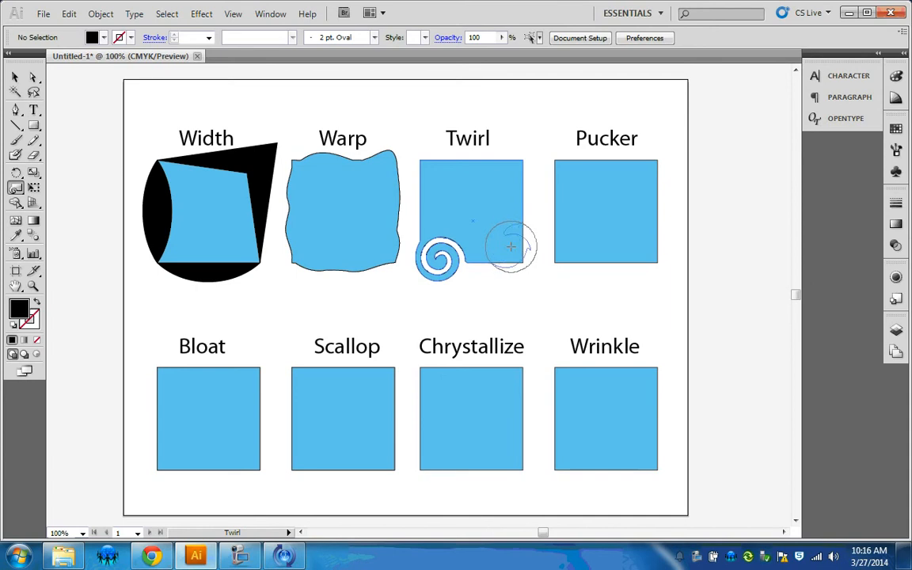
drag(511, 247, 510, 241)
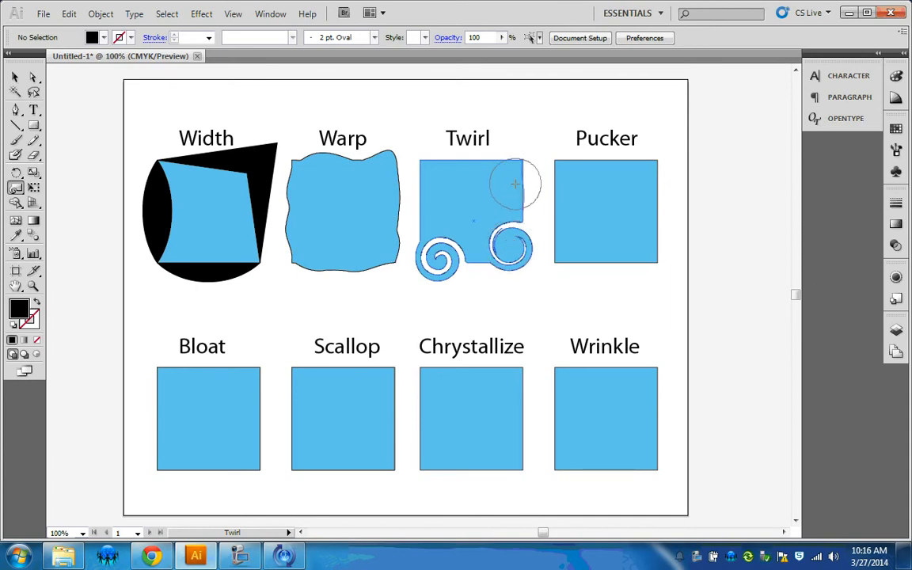
drag(515, 184, 515, 183)
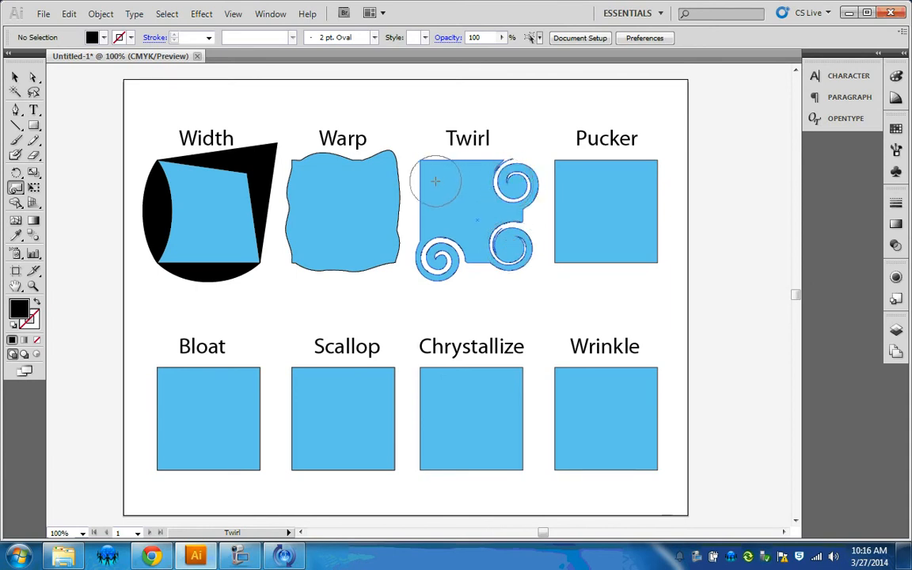
drag(436, 182, 436, 182)
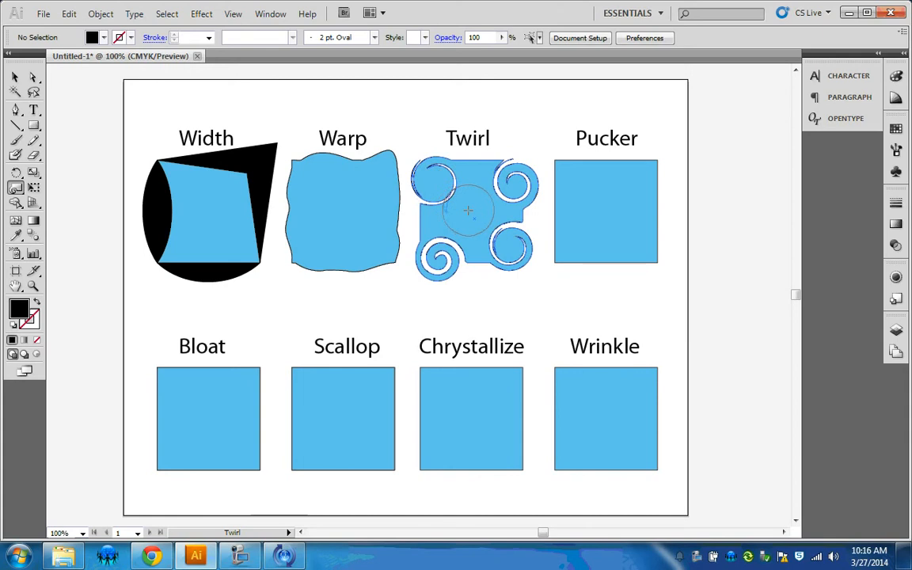
mouse_move(460, 236)
mouse_down()
mouse_move(480, 201)
mouse_move(420, 181)
mouse_up()
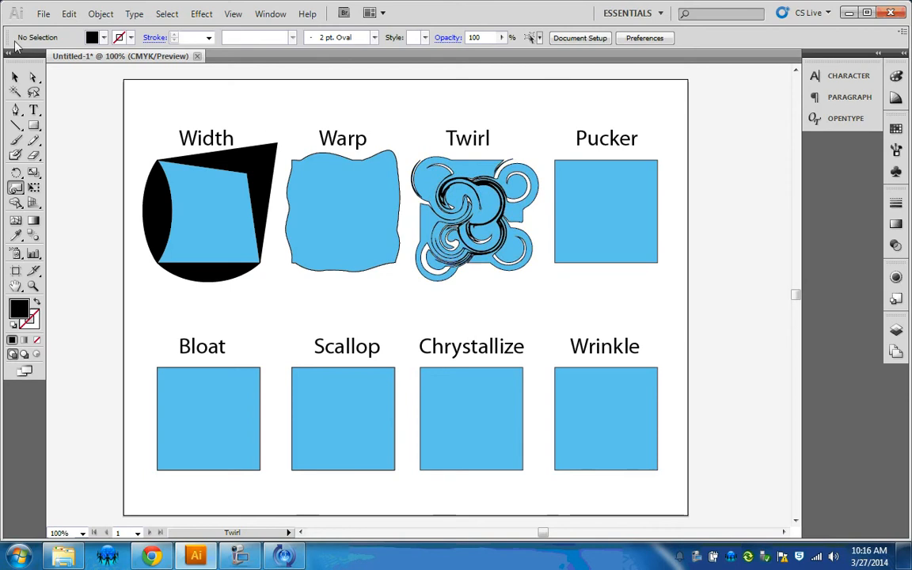
- Use the Pucker tool to pinch the edges of the square under Pucker into points on all sides
drag(20, 194, 89, 219)
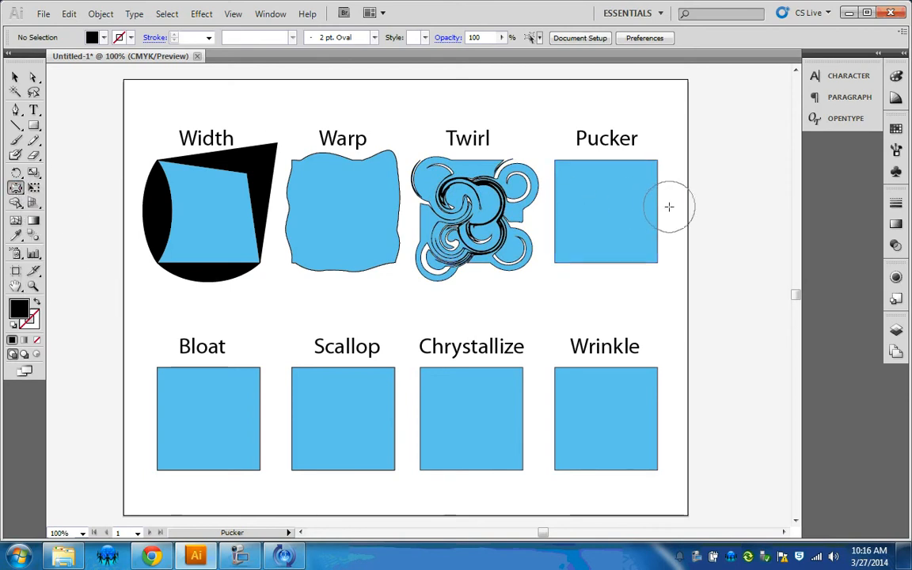
mouse_move(670, 207)
mouse_down()
mouse_move(632, 208)
mouse_move(707, 208)
mouse_move(623, 208)
mouse_move(667, 212)
mouse_up()
mouse_move(621, 275)
mouse_down()
mouse_move(624, 239)
mouse_move(590, 264)
mouse_move(591, 297)
mouse_move(558, 228)
mouse_move(550, 236)
mouse_move(526, 198)
mouse_move(538, 188)
mouse_move(515, 170)
mouse_move(540, 179)
mouse_move(586, 171)
mouse_move(567, 158)
mouse_move(535, 178)
mouse_move(555, 198)
mouse_up()
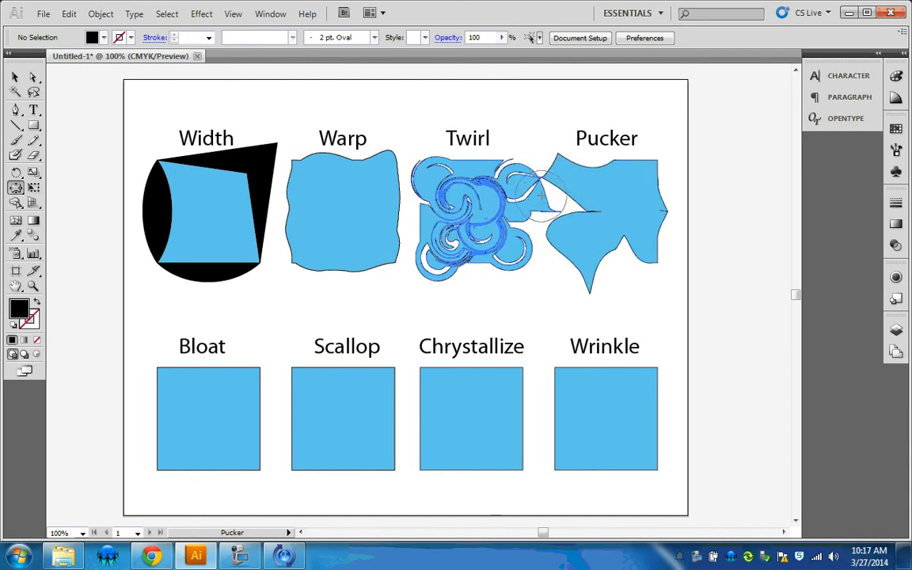
mouse_move(641, 190)
mouse_down()
mouse_move(638, 137)
mouse_move(594, 164)
mouse_move(593, 153)
mouse_move(623, 188)
mouse_move(643, 192)
mouse_move(695, 159)
mouse_move(614, 151)
mouse_move(638, 170)
mouse_up()
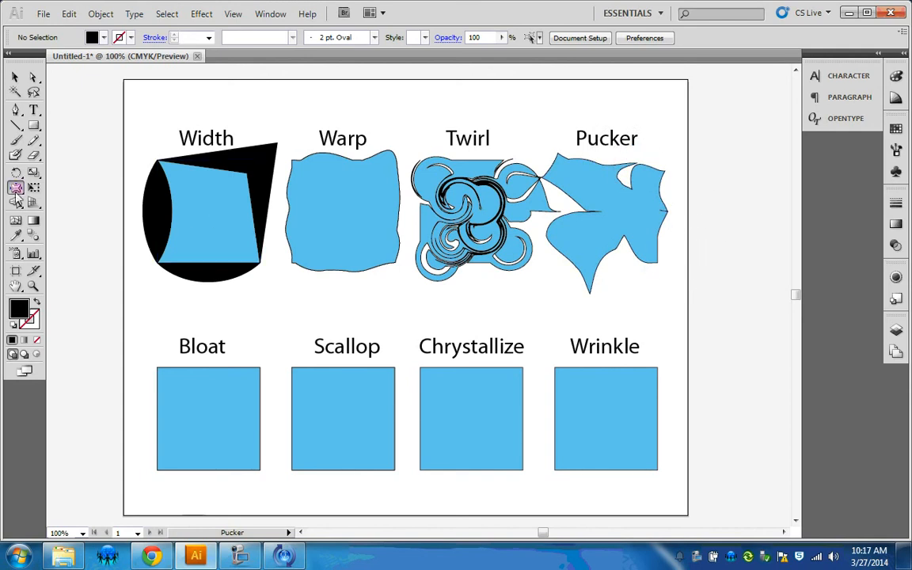
- Use the Bloat tool to swell the corners and edges of the square under Bloat into rounded bulges
mouse_move(16, 188)
mouse_down()
mouse_move(56, 235)
mouse_move(55, 248)
mouse_up()
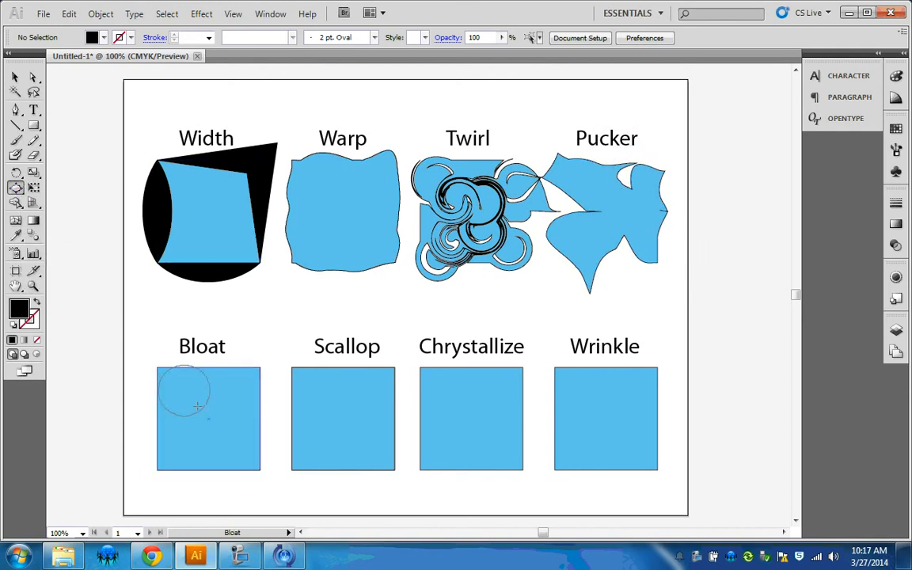
mouse_move(176, 403)
mouse_down()
mouse_move(145, 397)
mouse_move(135, 443)
mouse_move(187, 429)
mouse_move(198, 492)
mouse_move(195, 434)
mouse_move(193, 489)
mouse_move(199, 444)
mouse_move(236, 438)
mouse_move(180, 442)
mouse_move(249, 418)
mouse_move(267, 377)
mouse_move(242, 358)
mouse_move(254, 339)
mouse_move(190, 348)
mouse_move(150, 368)
mouse_move(136, 328)
mouse_move(144, 331)
mouse_up()
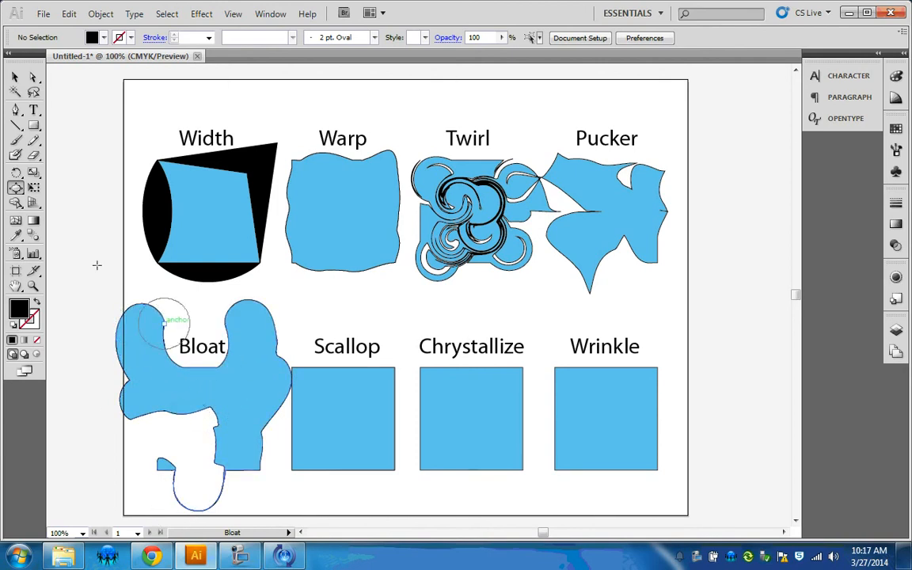
- Use the Scallop tool to roughen all the edges of the square under Scallop
mouse_move(15, 188)
mouse_down()
mouse_move(53, 202)
mouse_move(75, 265)
mouse_up()
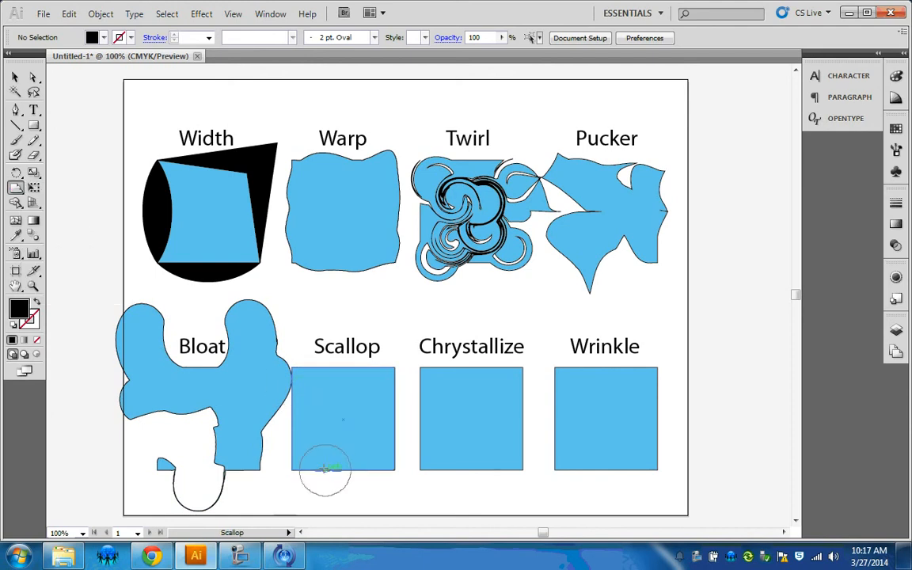
mouse_move(324, 494)
mouse_down()
mouse_move(353, 460)
mouse_move(360, 496)
mouse_move(305, 454)
mouse_move(294, 492)
mouse_move(326, 459)
mouse_move(390, 457)
mouse_move(363, 449)
mouse_move(402, 430)
mouse_move(369, 429)
mouse_move(400, 403)
mouse_move(361, 405)
mouse_move(395, 385)
mouse_move(360, 393)
mouse_move(364, 378)
mouse_move(338, 411)
mouse_move(331, 380)
mouse_move(333, 418)
mouse_move(313, 380)
mouse_move(328, 404)
mouse_move(291, 414)
mouse_move(345, 442)
mouse_move(356, 406)
mouse_move(331, 417)
mouse_move(356, 435)
mouse_move(418, 417)
mouse_up()
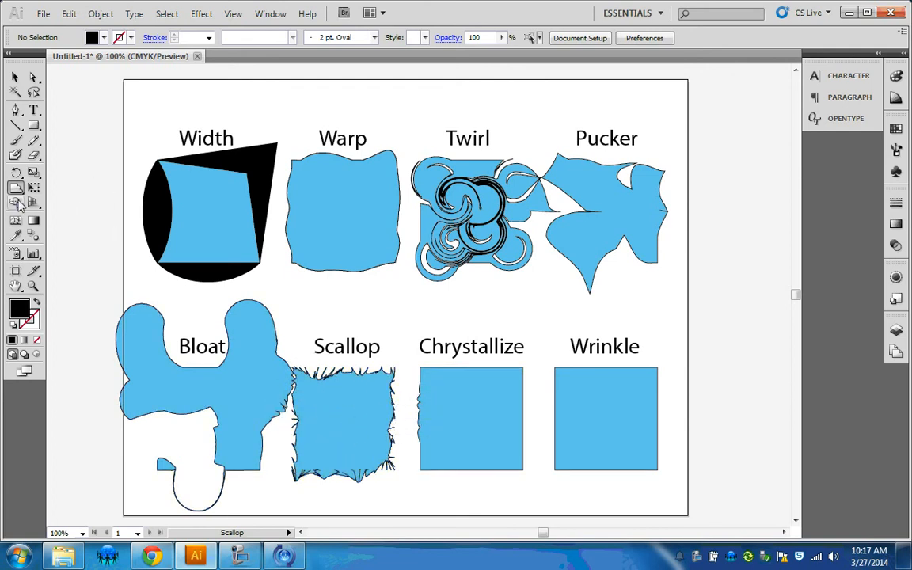
- Use the Crystallize tool to create outward spikes around all edges of the square under Chrystallize
drag(16, 190, 64, 277)
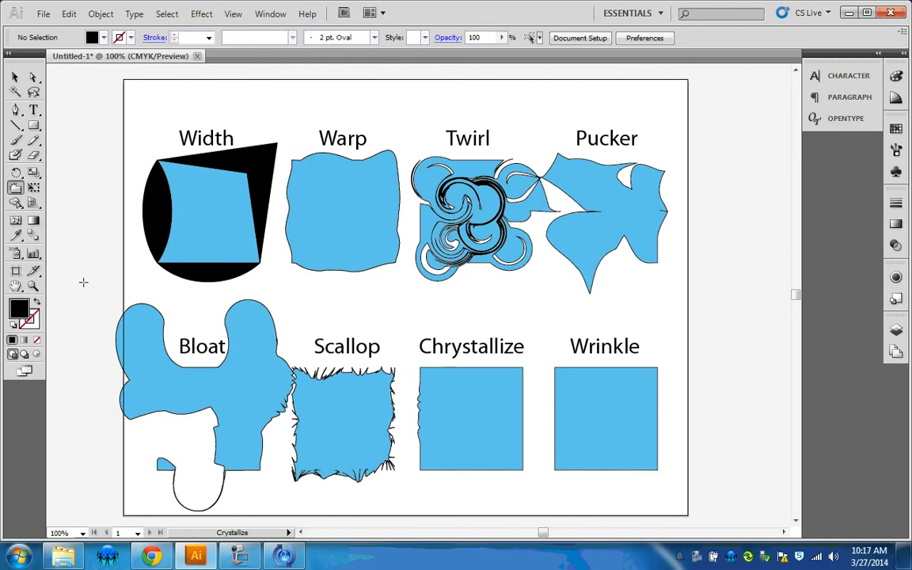
mouse_move(415, 463)
mouse_down()
mouse_move(438, 464)
mouse_move(438, 478)
mouse_move(472, 507)
mouse_move(501, 464)
mouse_move(509, 466)
mouse_move(506, 438)
mouse_move(523, 440)
mouse_move(511, 401)
mouse_move(518, 380)
mouse_move(489, 385)
mouse_move(437, 355)
mouse_move(427, 387)
mouse_move(434, 477)
mouse_move(453, 486)
mouse_move(448, 440)
mouse_up()
- Use the Wrinkle tool to wrinkle the bottom and top edges of the square under Wrinkle
mouse_move(17, 196)
mouse_down()
mouse_move(63, 250)
mouse_move(83, 293)
mouse_up()
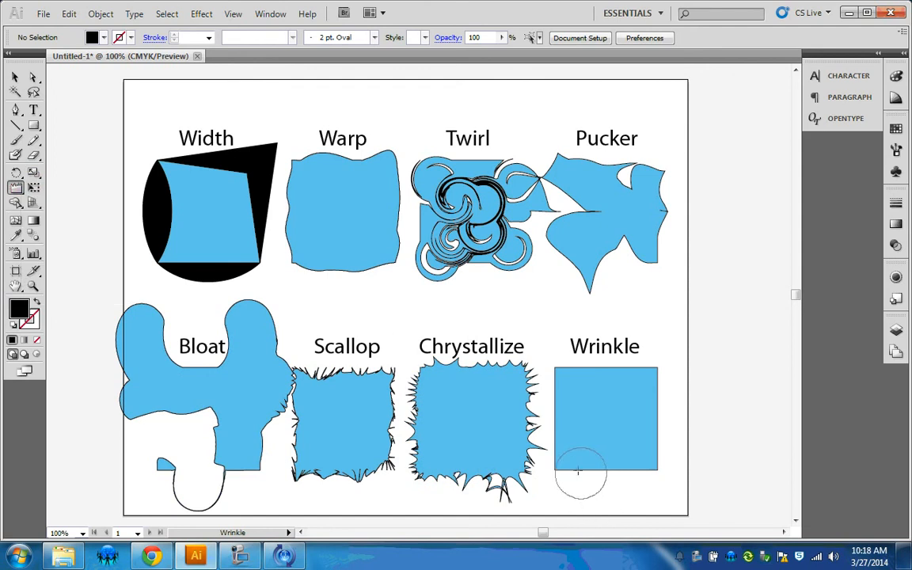
mouse_move(571, 468)
mouse_down()
mouse_move(636, 486)
mouse_move(571, 471)
mouse_move(640, 473)
mouse_up()
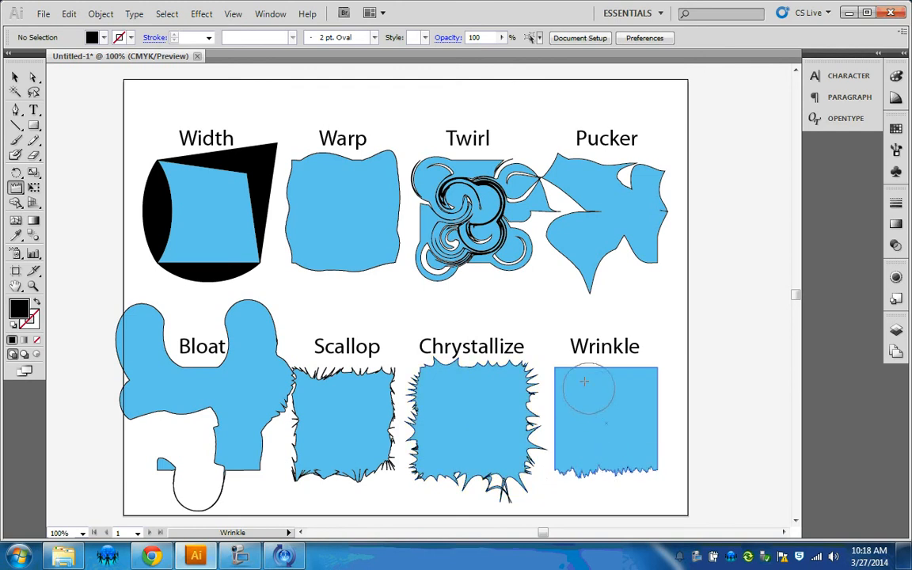
mouse_move(626, 380)
mouse_down()
mouse_move(570, 366)
mouse_move(651, 366)
mouse_move(554, 364)
mouse_move(646, 368)
mouse_move(557, 360)
mouse_move(646, 378)
mouse_move(590, 361)
mouse_move(638, 397)
mouse_move(656, 428)
mouse_move(676, 415)
mouse_move(652, 454)
mouse_move(664, 434)
mouse_up()
- Wrinkle the bottom edge of the warped shape under Warp, and return to the Selection tool
drag(610, 262, 590, 215)
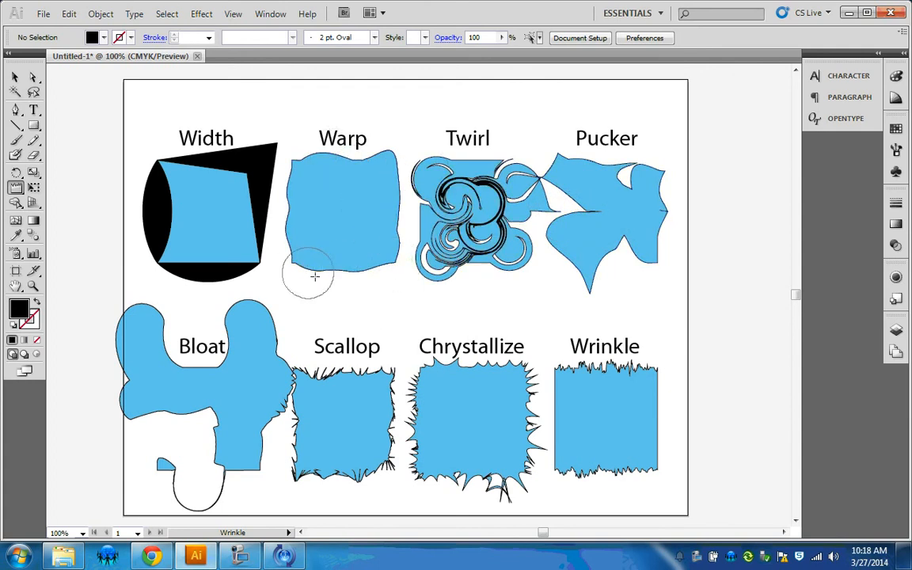
mouse_move(381, 265)
mouse_down()
mouse_move(301, 271)
mouse_move(273, 261)
mouse_up()
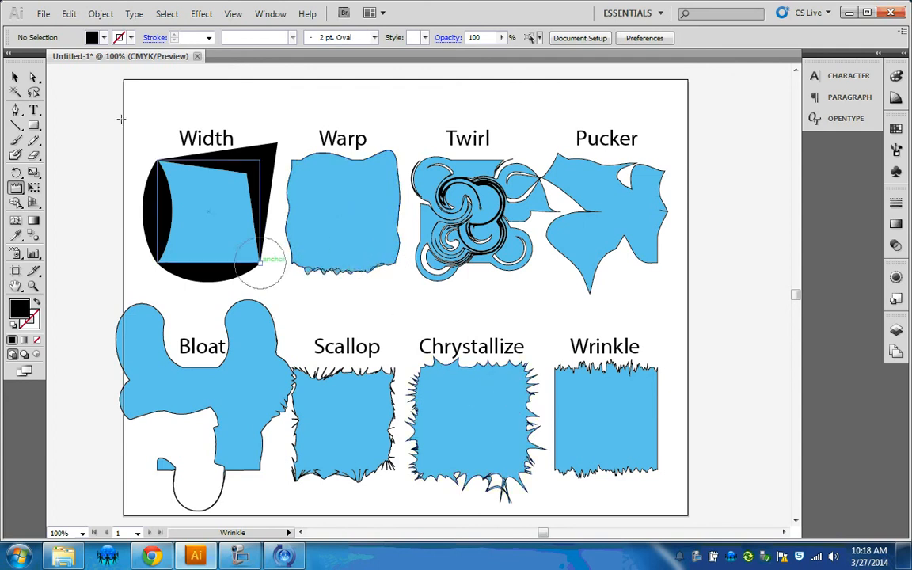
click(14, 78)
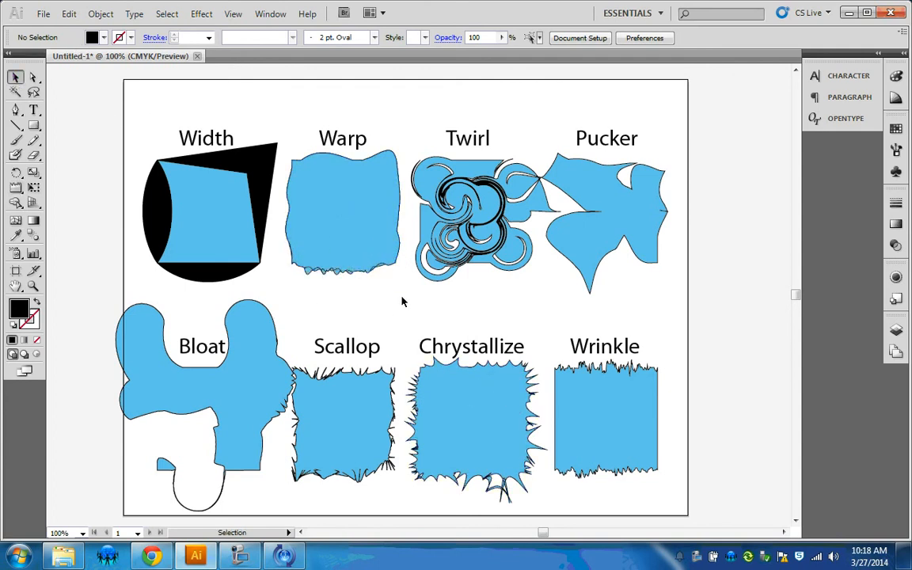